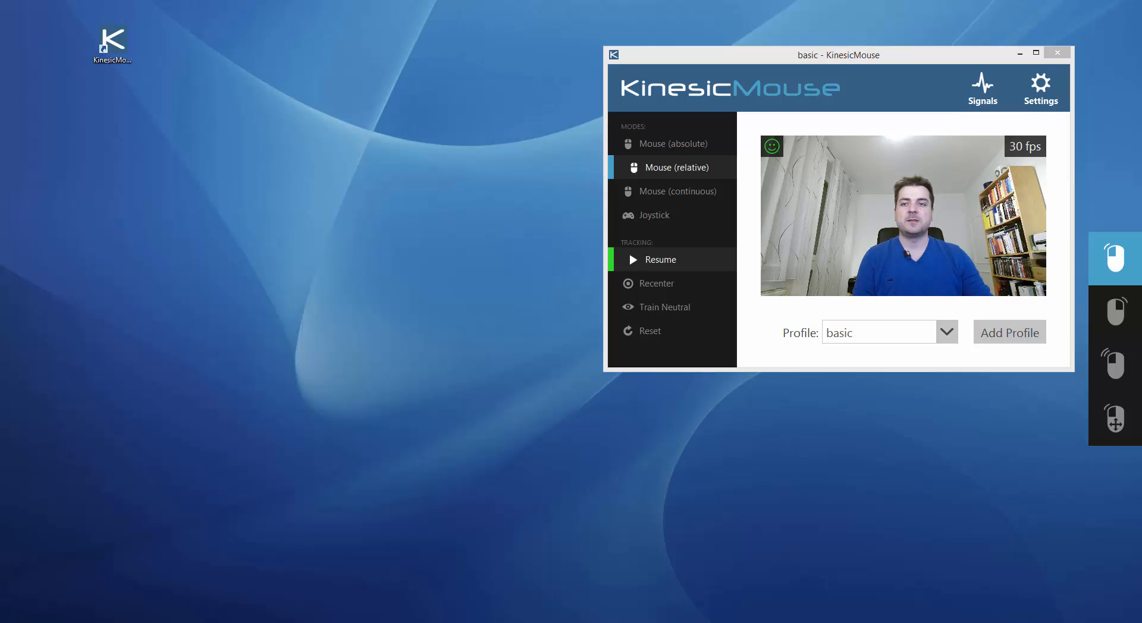
Switch to Photoshop and, with head tracking resumed, set the foreground color's blue value to 33 and its red value to 99
{"action": "left_click", "coordinate": [89, 622]}
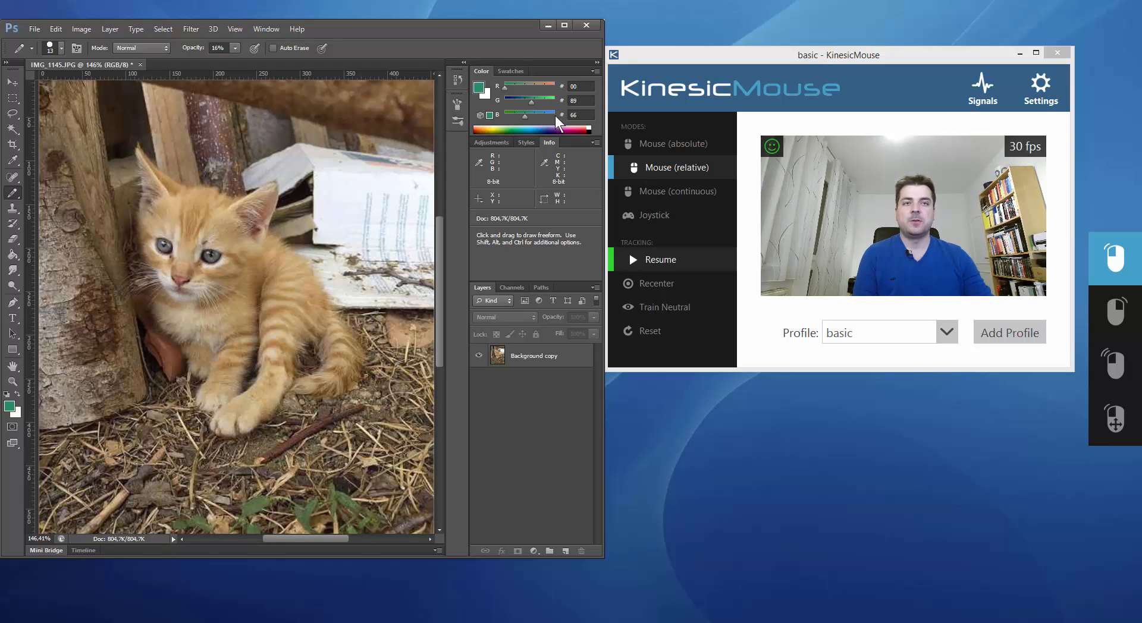
{"action": "left_click", "coordinate": [654, 265]}
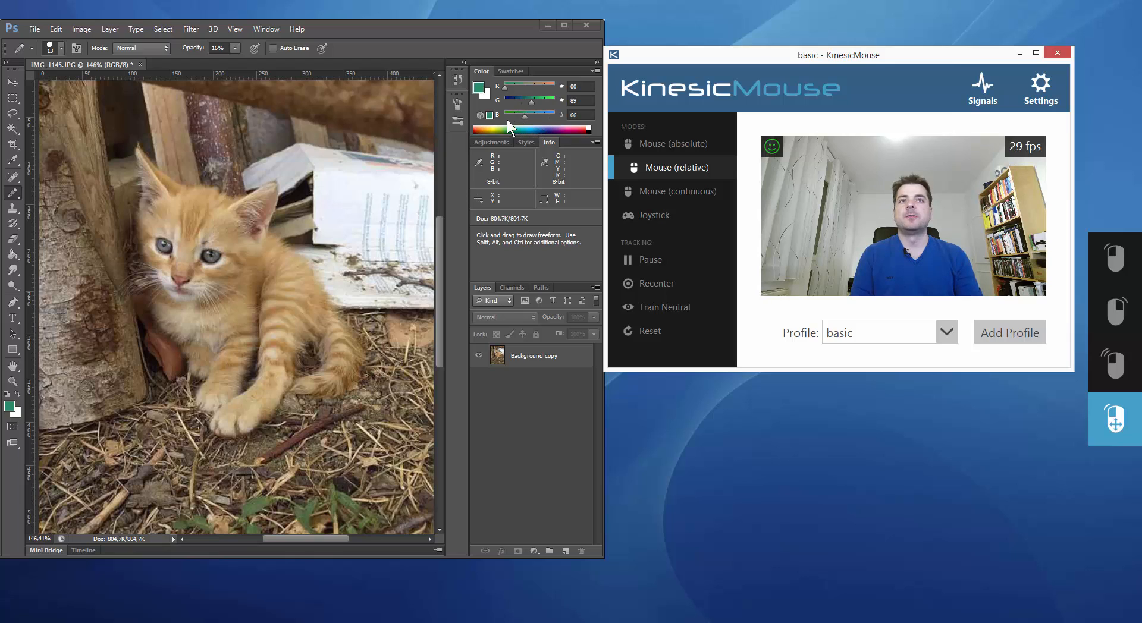
{"action": "left_click_drag", "start_coordinate": [525, 119], "coordinate": [508, 156]}
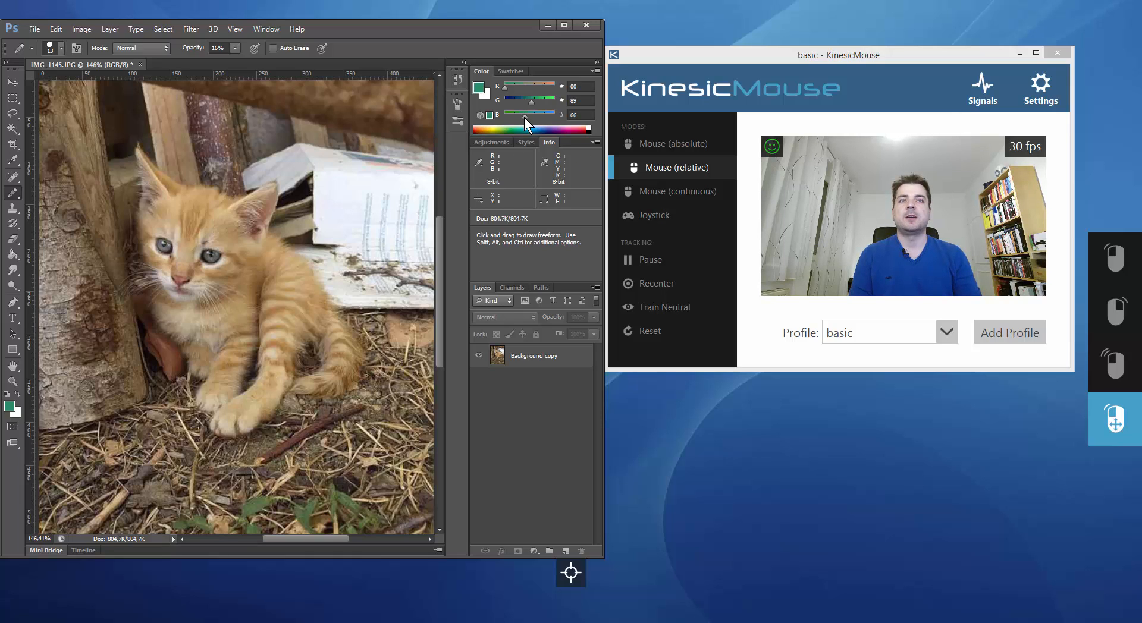
{"action": "left_click_drag", "start_coordinate": [524, 118], "coordinate": [519, 115]}
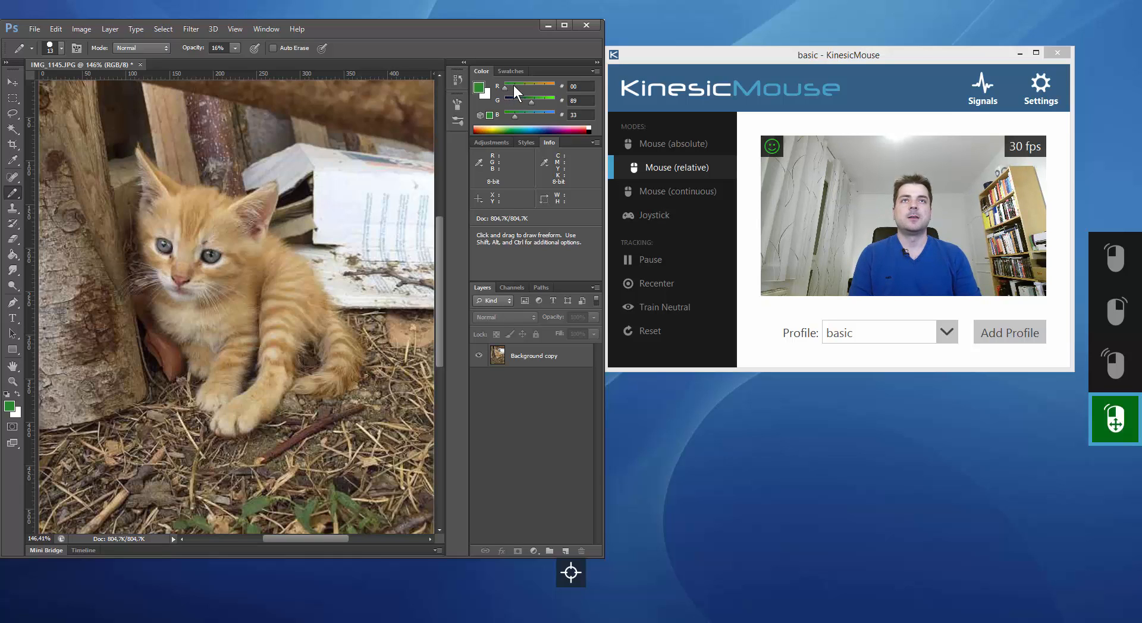
{"action": "left_click_drag", "start_coordinate": [517, 85], "coordinate": [532, 85]}
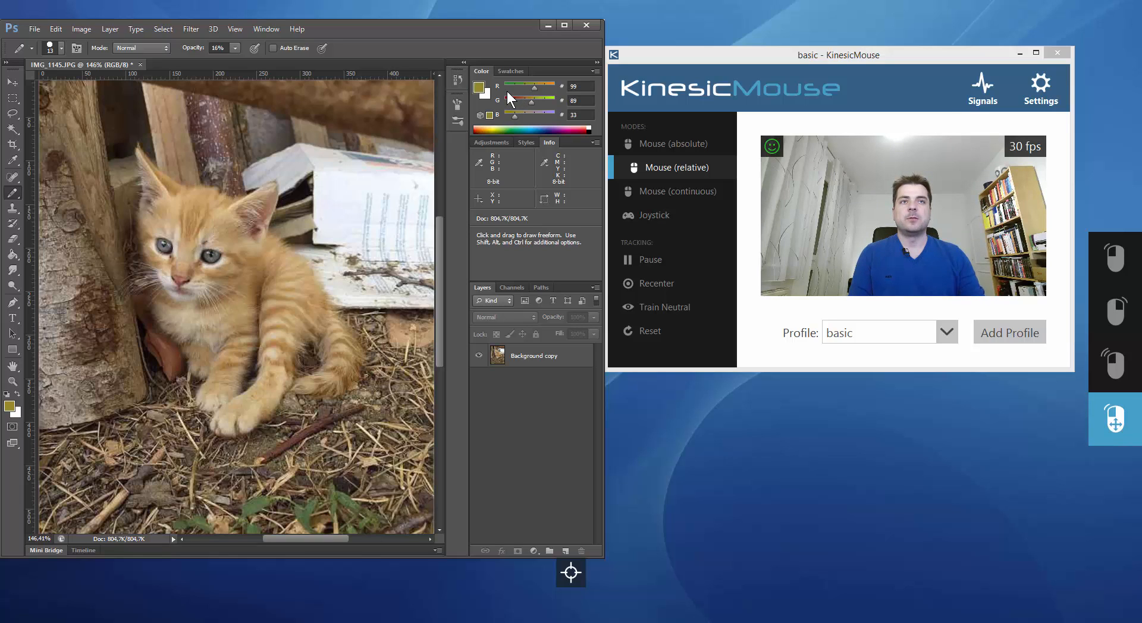
{"action": "left_click", "coordinate": [647, 259]}
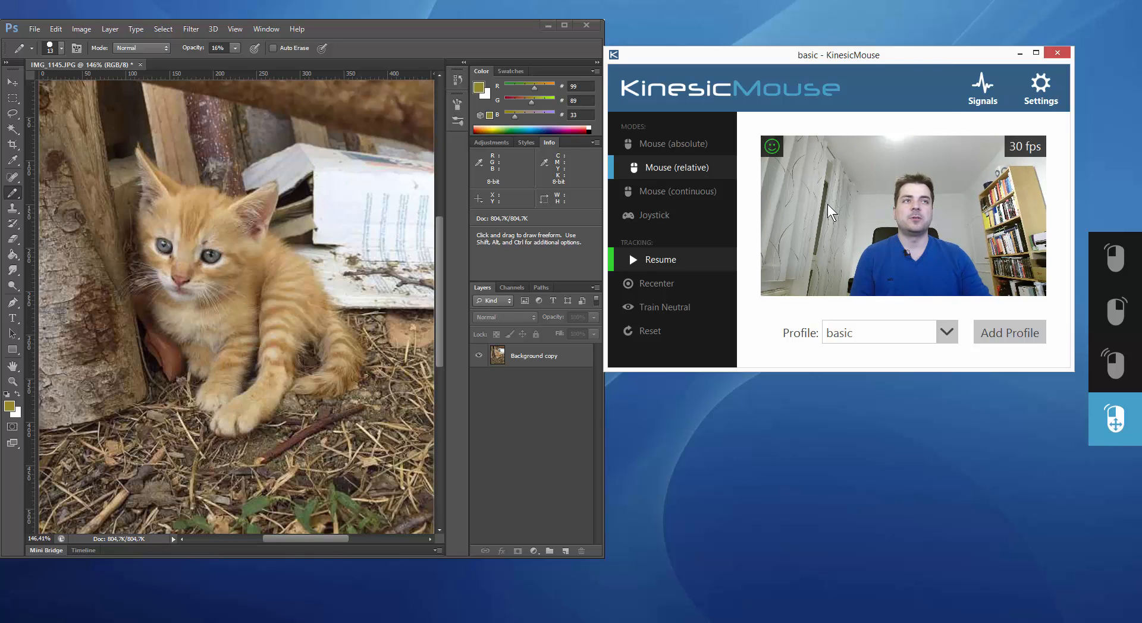
Minimize Photoshop and open KinesicMouse's advanced mouse cursor settings, placing the Settings window beside the main window
{"action": "left_click", "coordinate": [547, 24]}
{"action": "left_click", "coordinate": [1061, 94]}
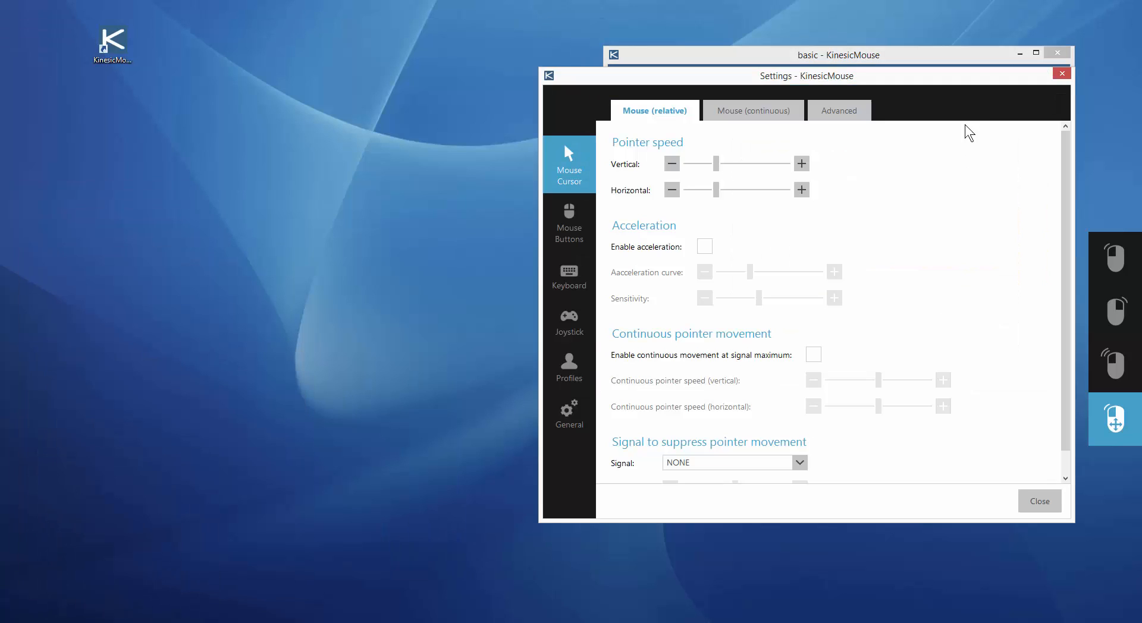
{"action": "left_click_drag", "start_coordinate": [810, 74], "coordinate": [323, 63]}
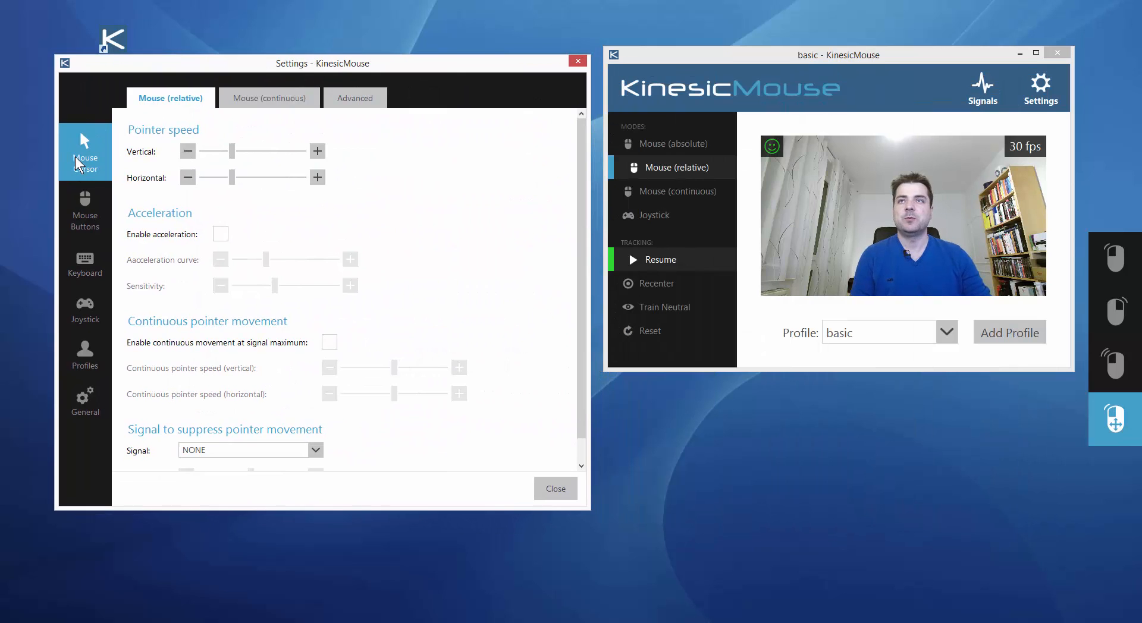
{"action": "left_click", "coordinate": [379, 105]}
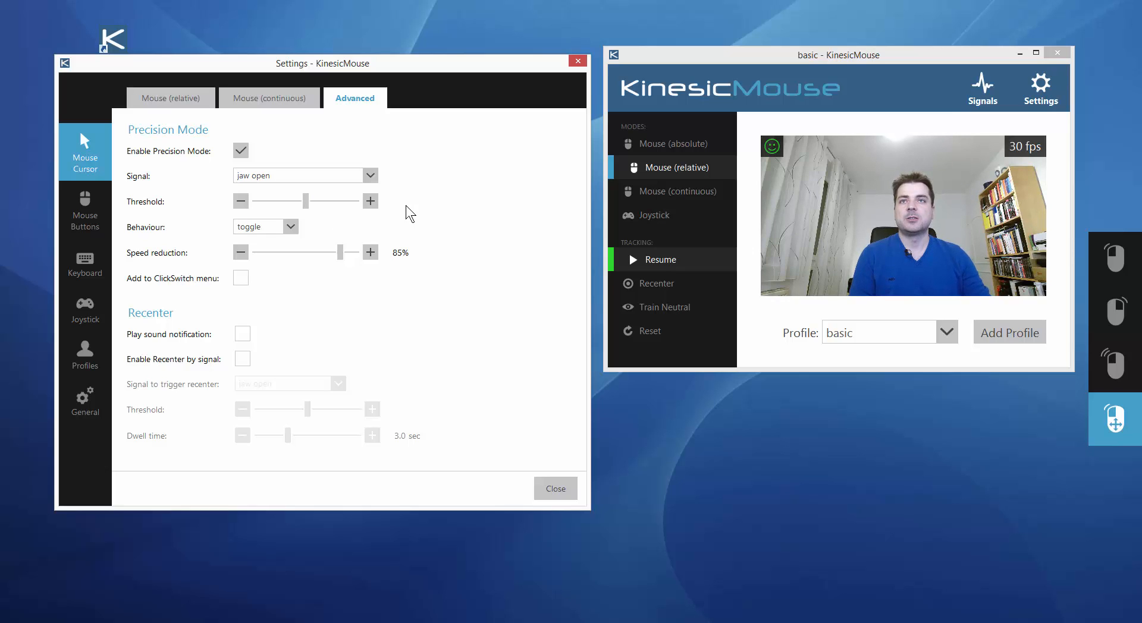
Set the Precision Mode behaviour to hold and try it out with head tracking resumed
{"action": "left_click", "coordinate": [290, 227]}
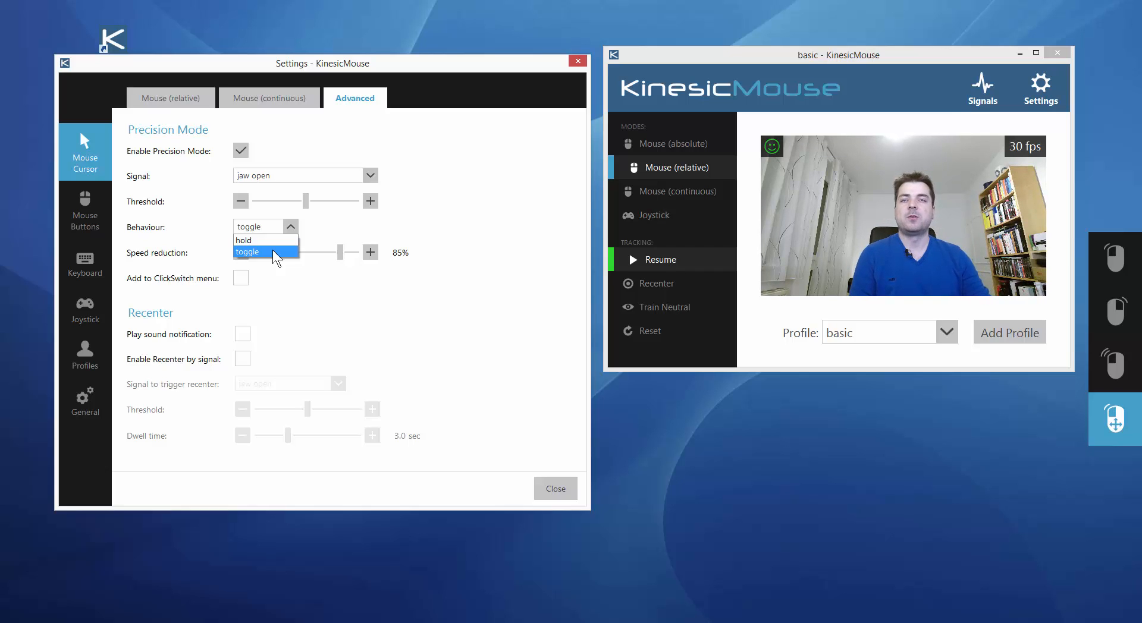
{"action": "left_click", "coordinate": [275, 252]}
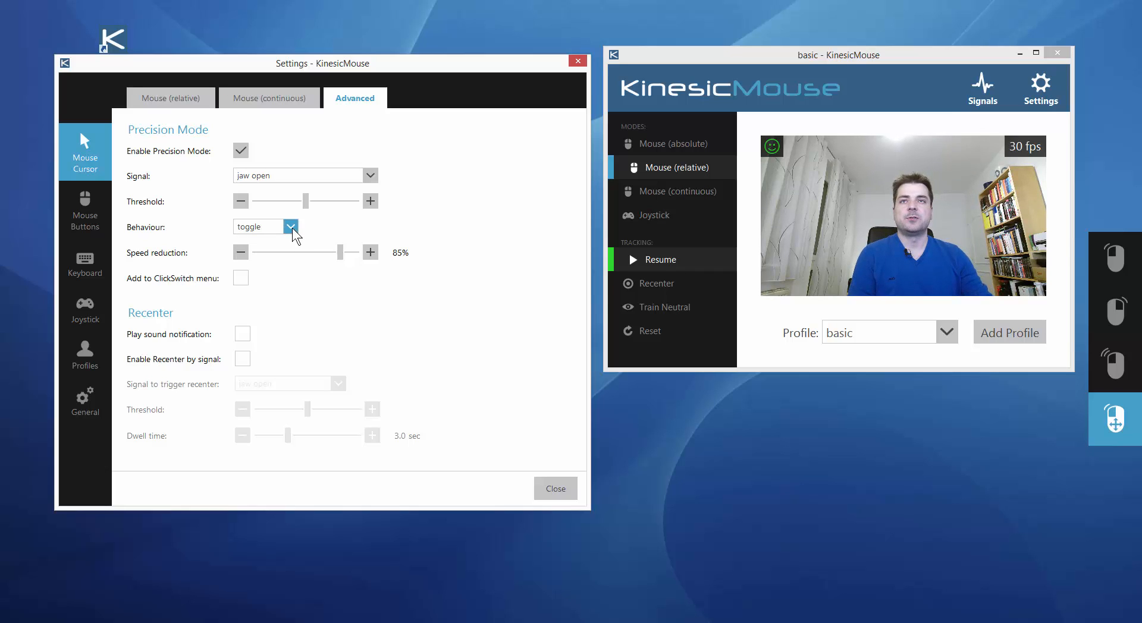
{"action": "left_click", "coordinate": [291, 229]}
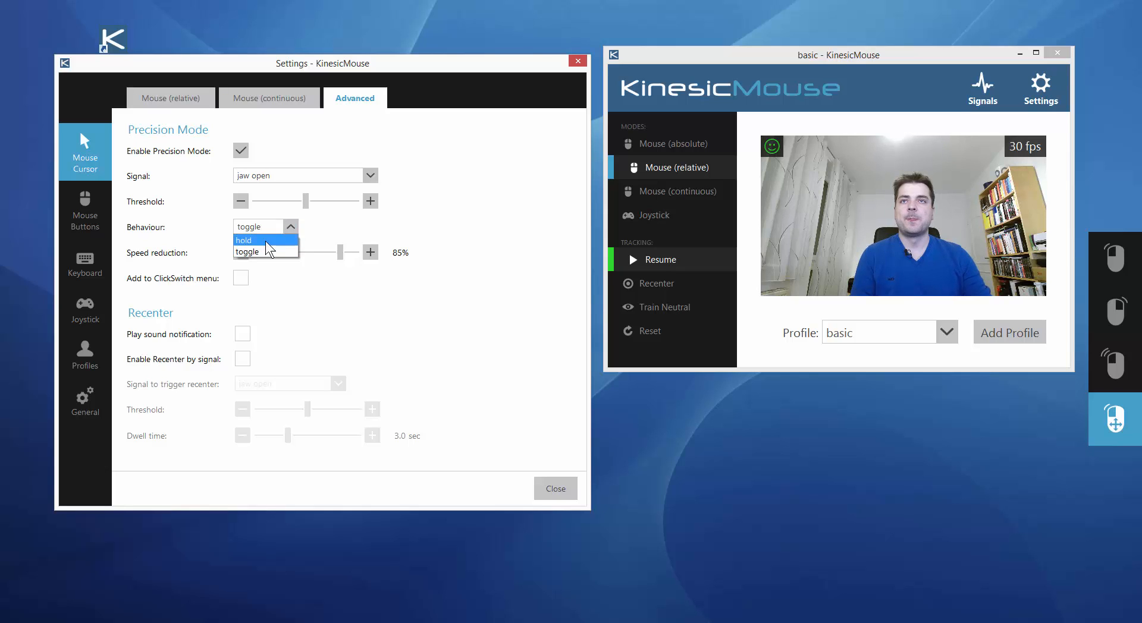
{"action": "left_click", "coordinate": [291, 243]}
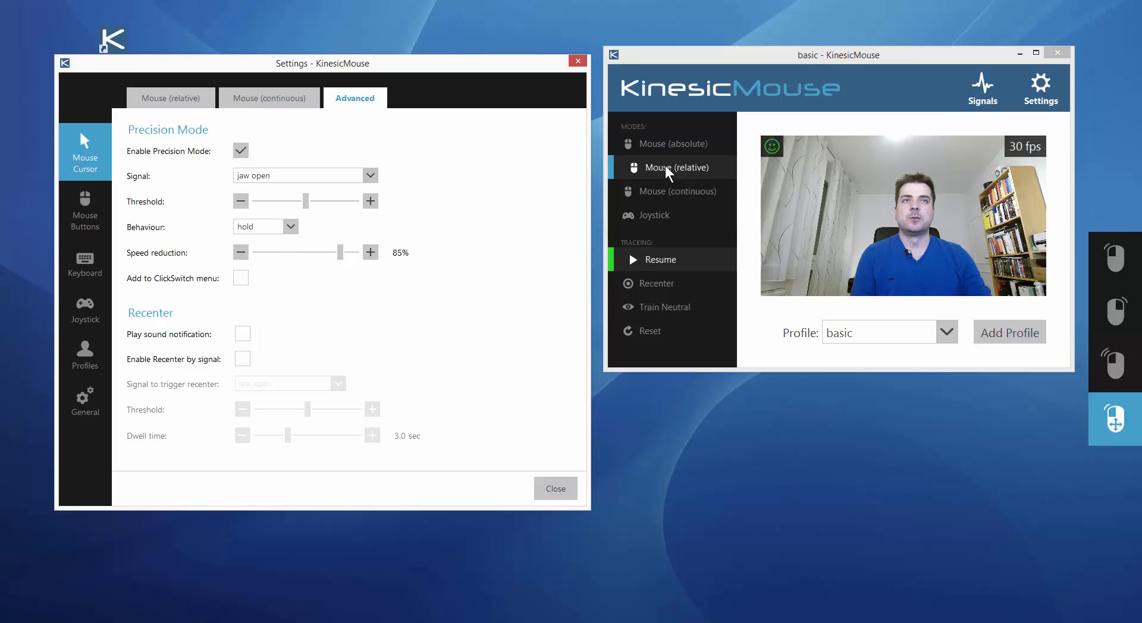
{"action": "left_click", "coordinate": [650, 257]}
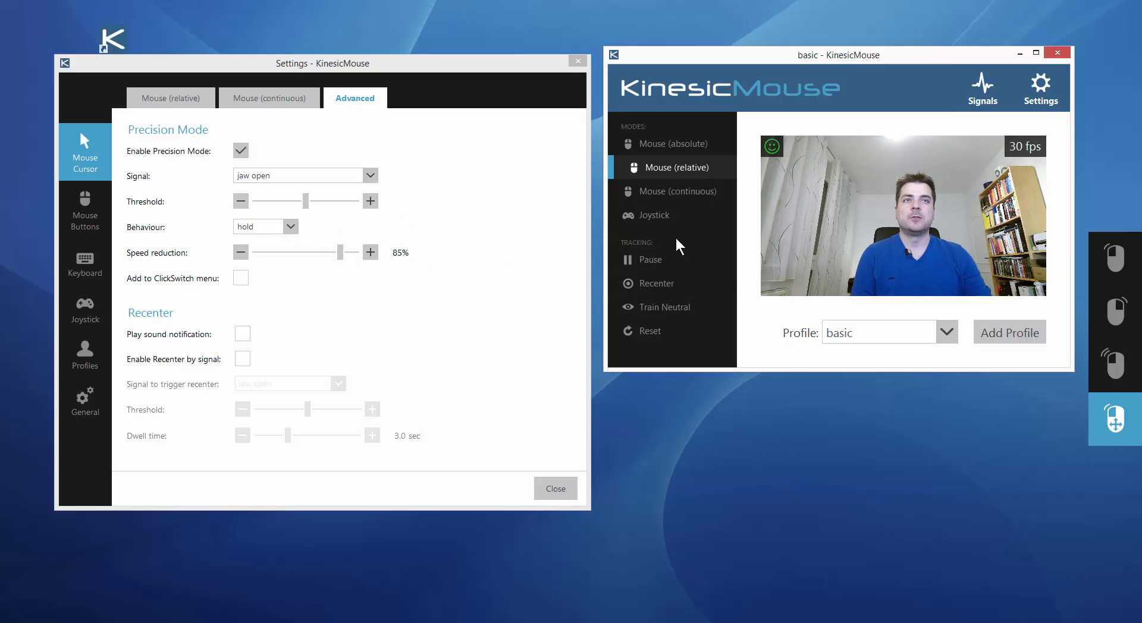
{"action": "left_click", "coordinate": [657, 284]}
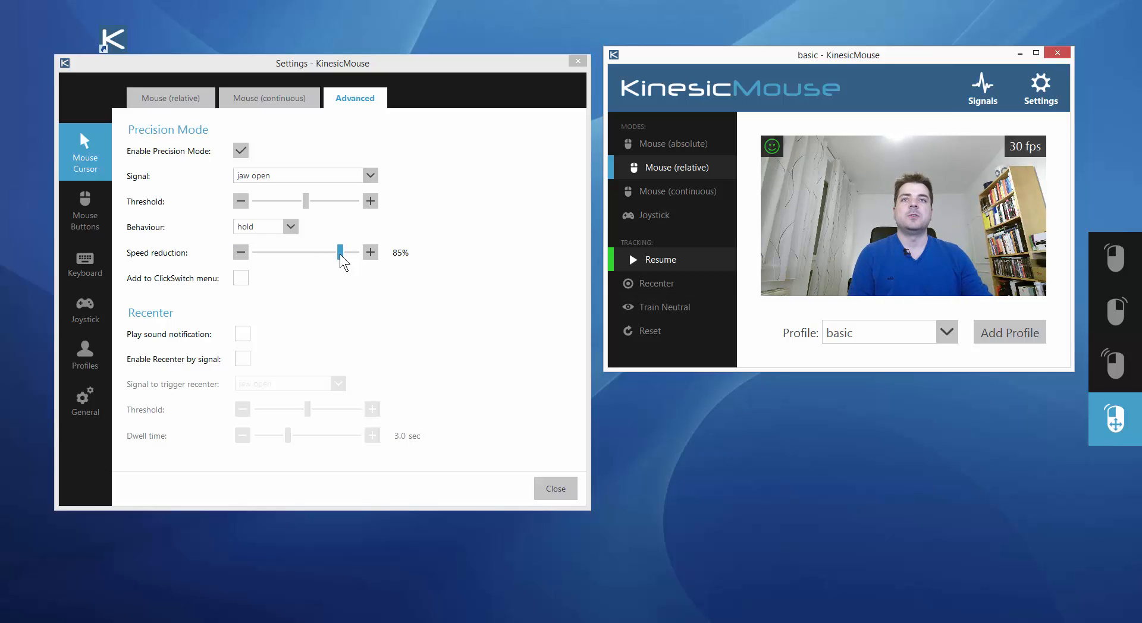
Set the Precision Mode speed reduction to 95%
{"action": "left_click_drag", "start_coordinate": [341, 256], "coordinate": [355, 261]}
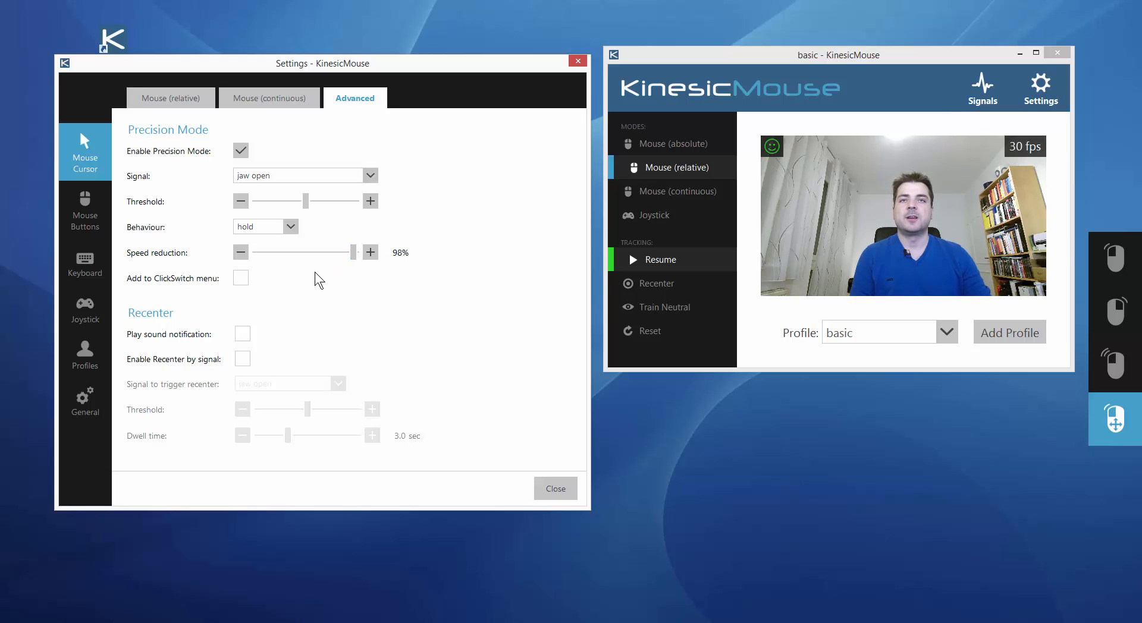
{"action": "left_click_drag", "start_coordinate": [353, 251], "coordinate": [350, 251]}
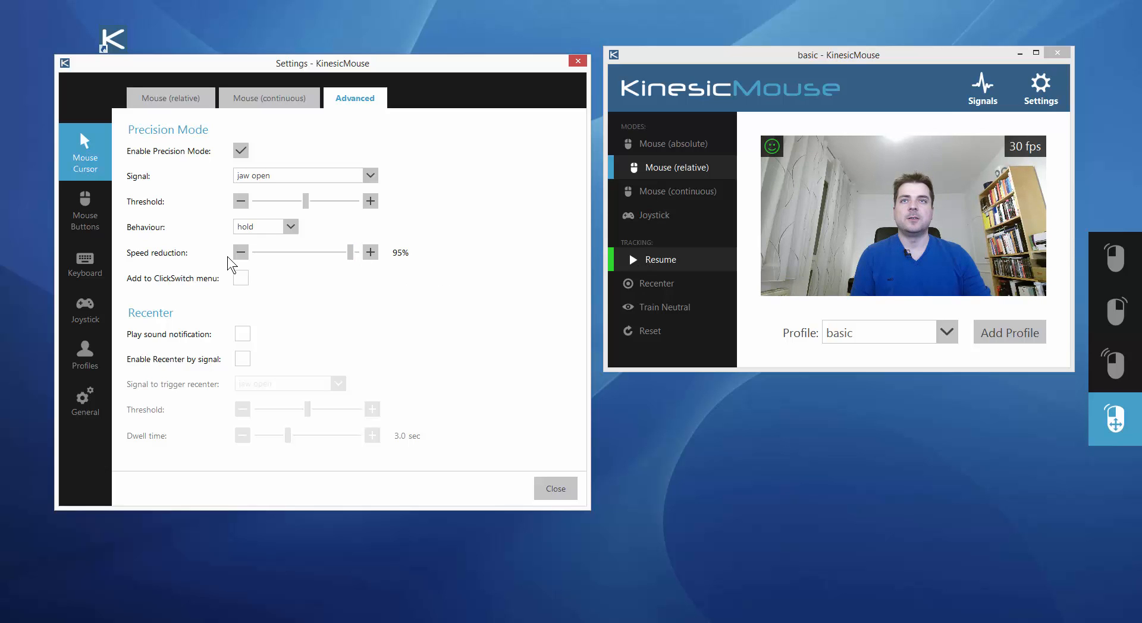
Set the Precision Mode behaviour to toggle and try it out by resuming head tracking, pausing it again when finished
{"action": "left_click", "coordinate": [286, 226]}
{"action": "left_click", "coordinate": [279, 251]}
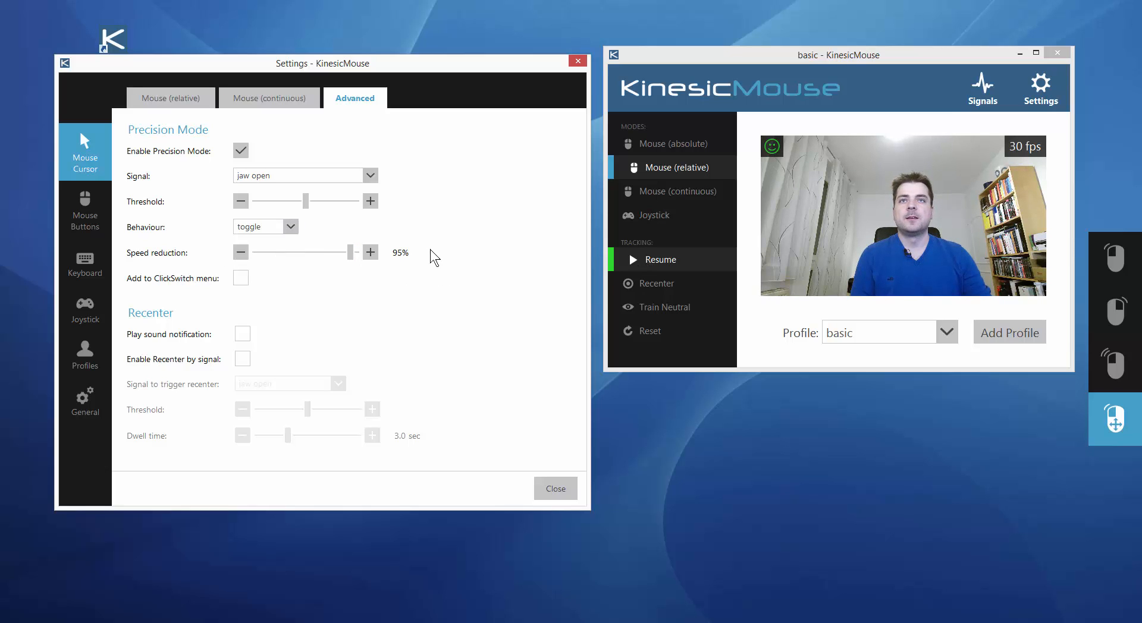
{"action": "left_click", "coordinate": [631, 263]}
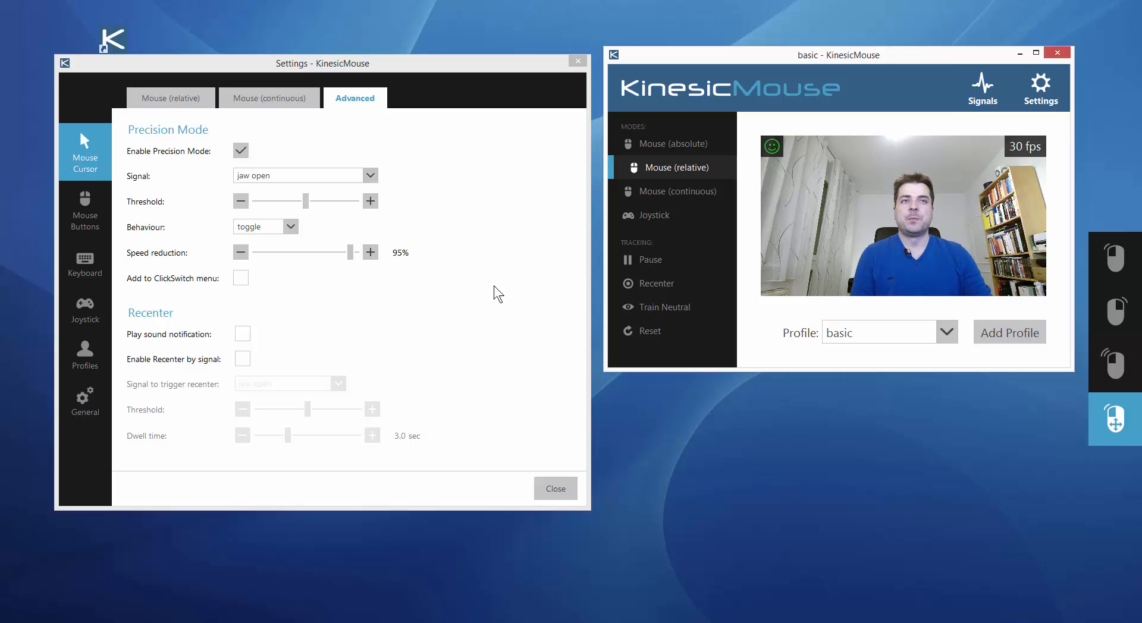
{"action": "left_click", "coordinate": [653, 259]}
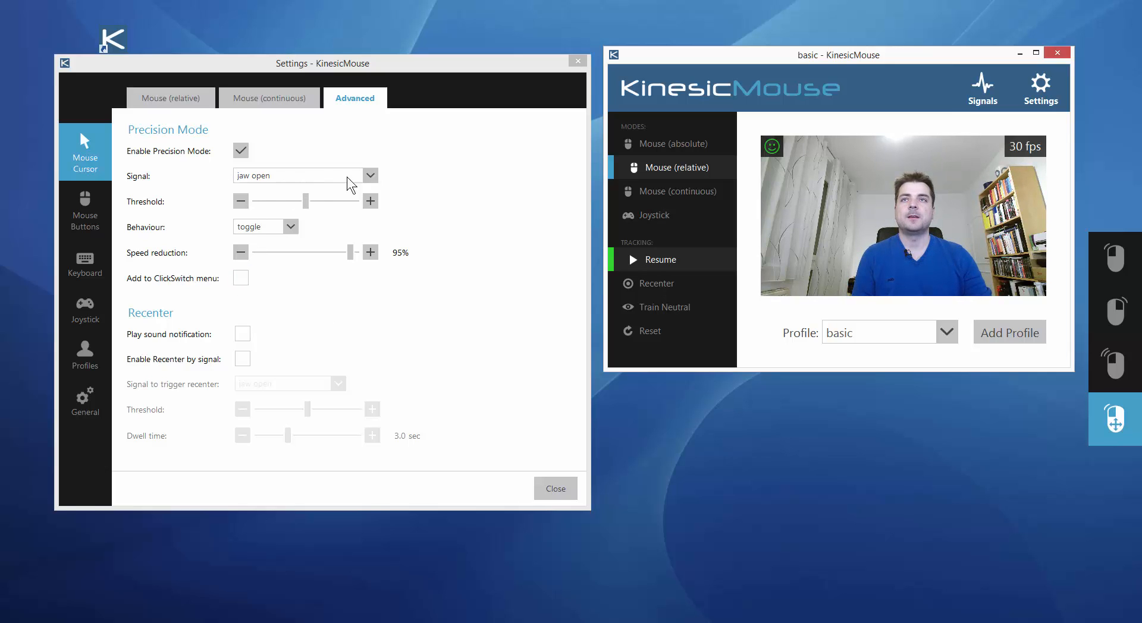
Add Precision Mode to the ClickSwitch menu and set its trigger signal to NONE
{"action": "left_click", "coordinate": [241, 278]}
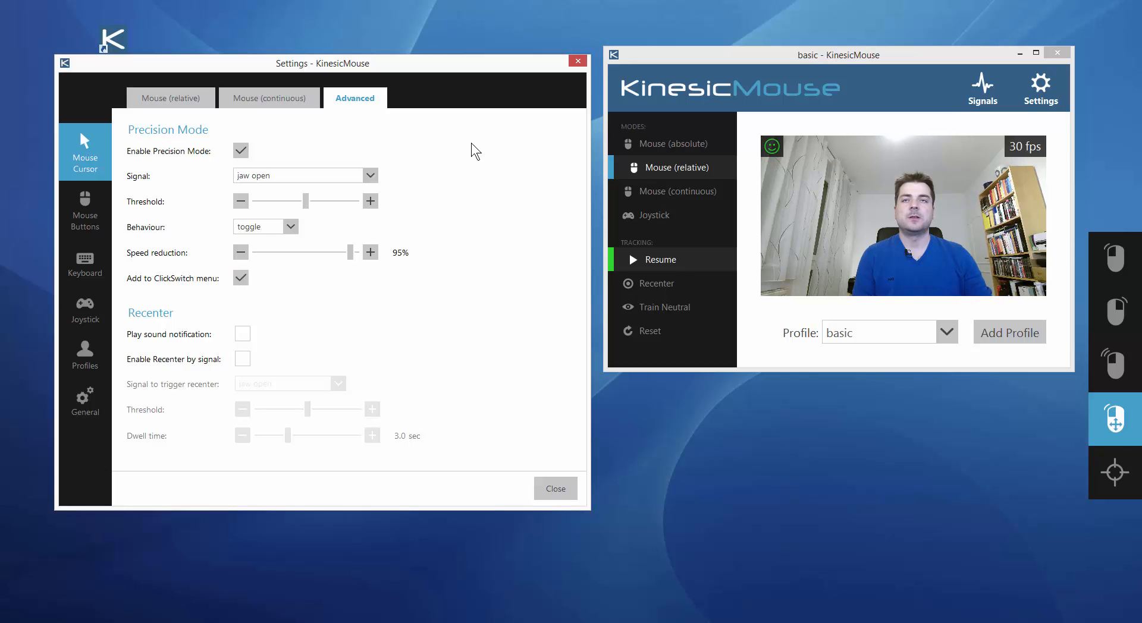
{"action": "left_click", "coordinate": [371, 176]}
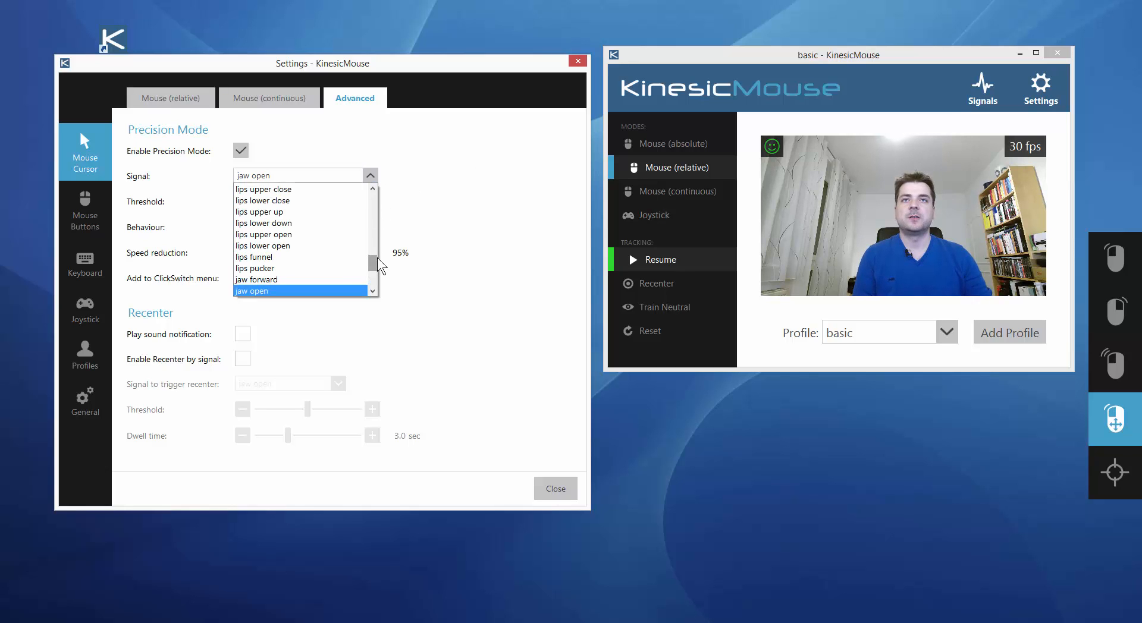
{"action": "left_click_drag", "start_coordinate": [372, 263], "coordinate": [372, 201]}
{"action": "left_click", "coordinate": [356, 189]}
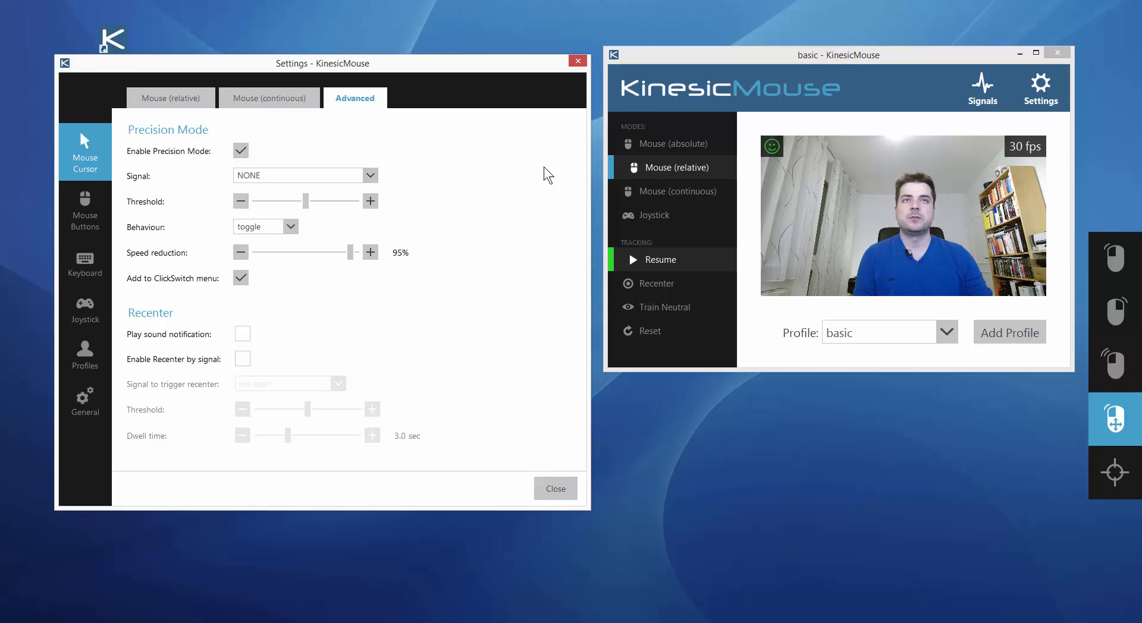
Resume head tracking and close the Settings window with Precision Mode switched on in the ClickSwitch menu
{"action": "left_click", "coordinate": [631, 263]}
{"action": "left_click", "coordinate": [632, 263]}
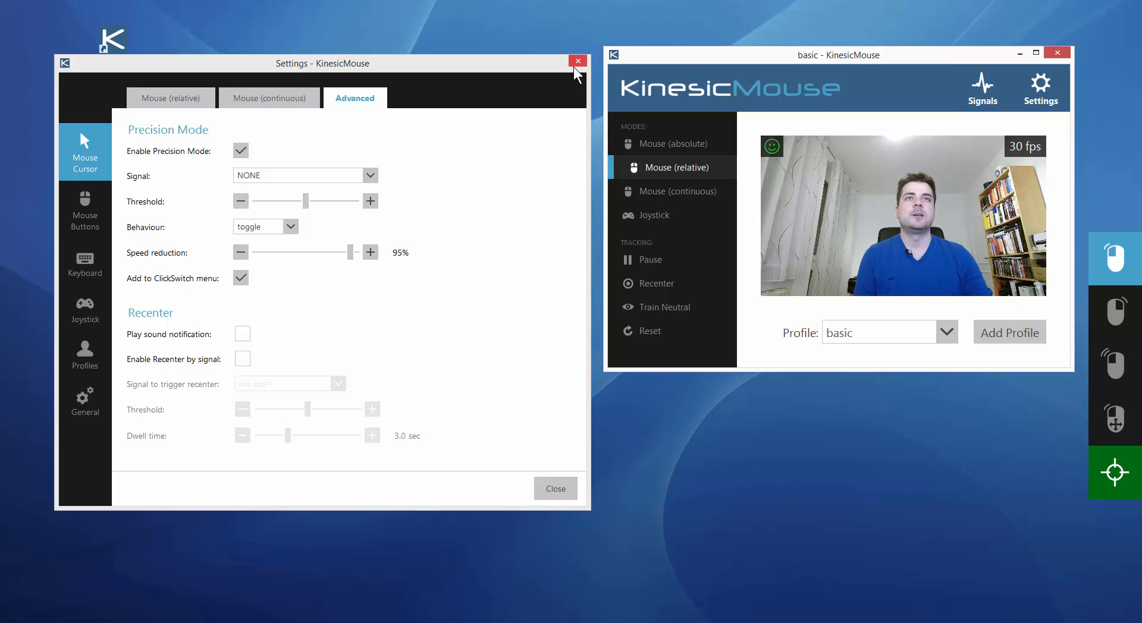
{"action": "left_click", "coordinate": [575, 63]}
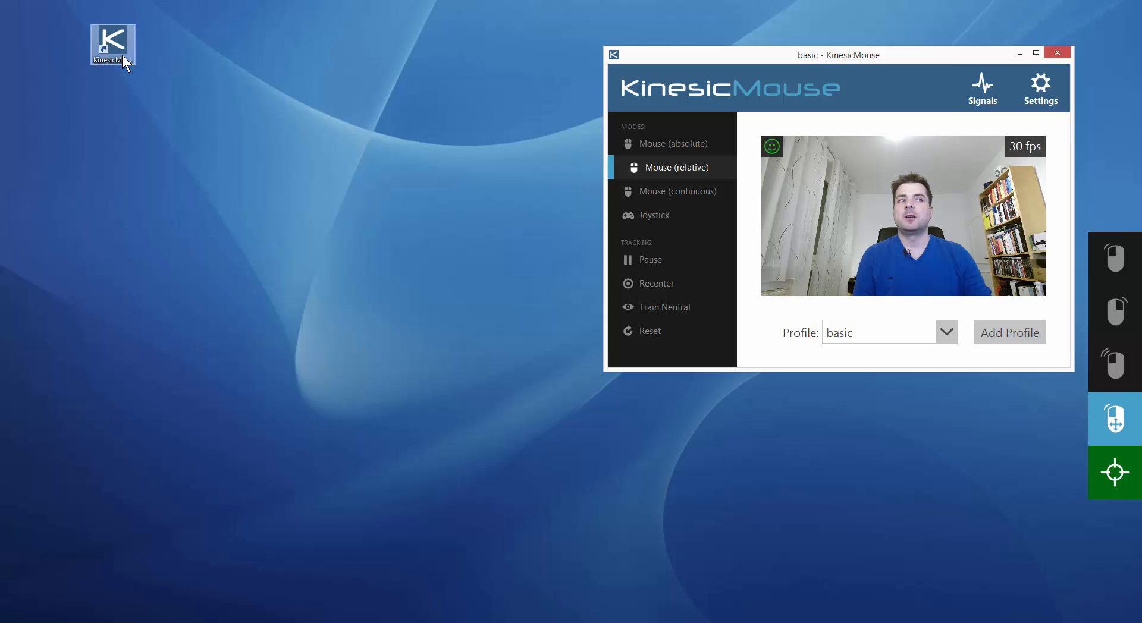
Move the KinesicMouse desktop shortcut to the open desktop area beside the main window using the ClickSwitch drag function
{"action": "double_click", "coordinate": [122, 56]}
{"action": "left_click_drag", "start_coordinate": [122, 55], "coordinate": [137, 55]}
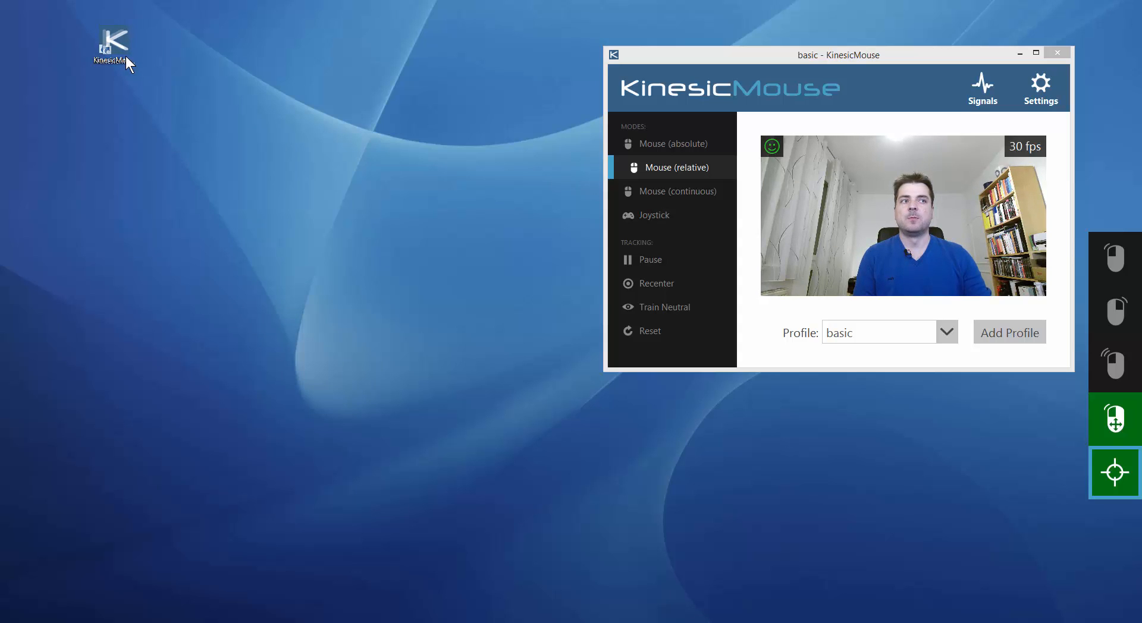
{"action": "left_click_drag", "start_coordinate": [126, 56], "coordinate": [432, 295]}
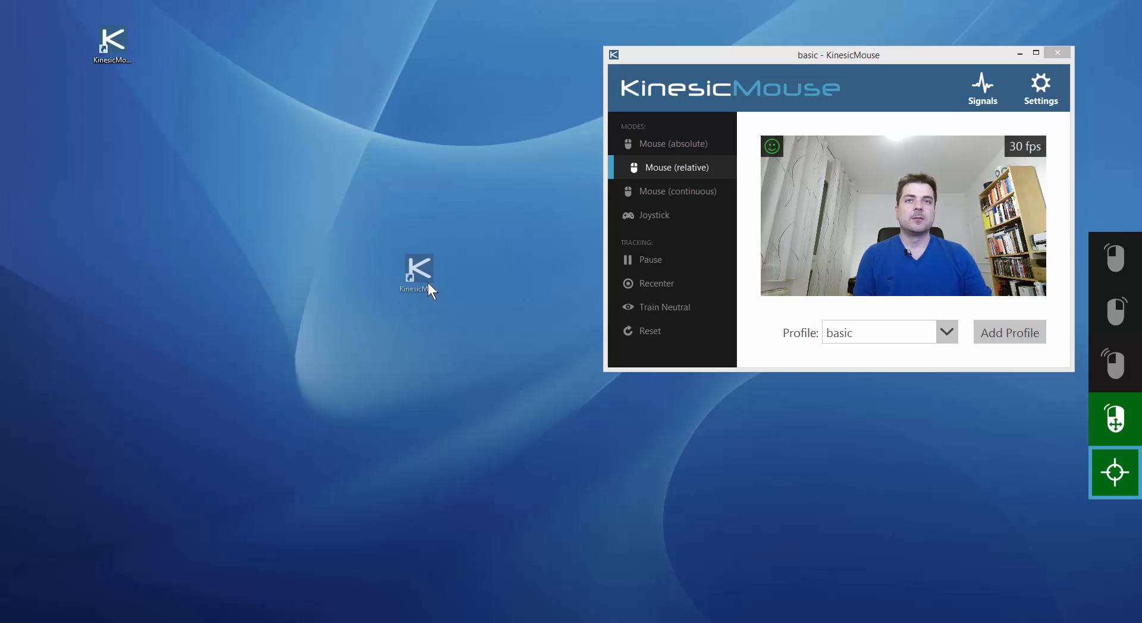
{"action": "left_click_drag", "start_coordinate": [438, 288], "coordinate": [437, 287]}
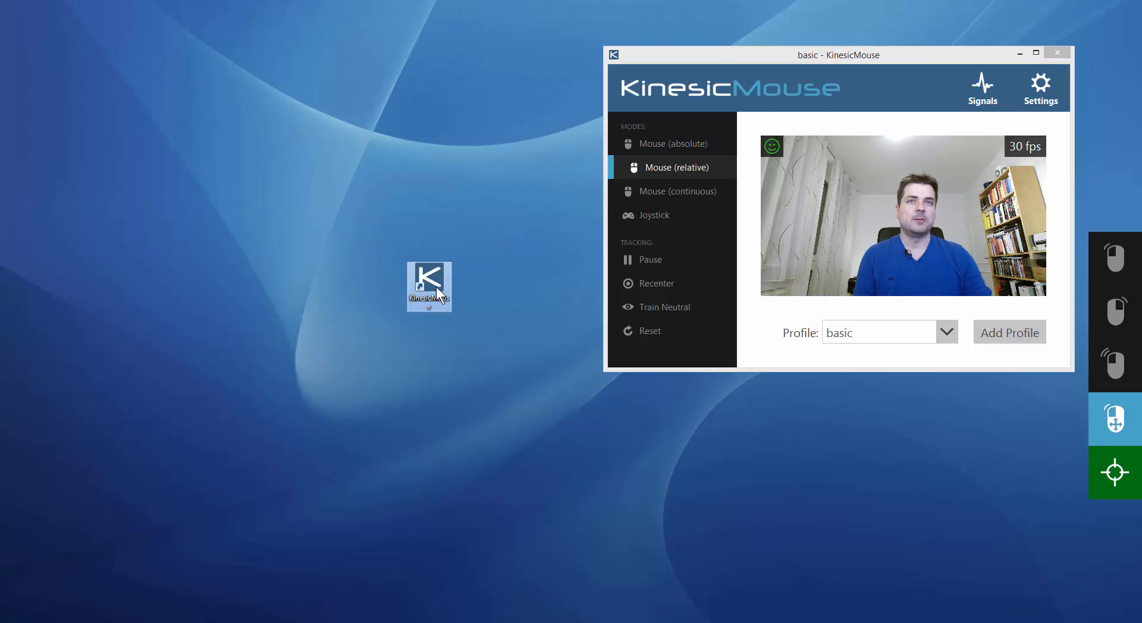